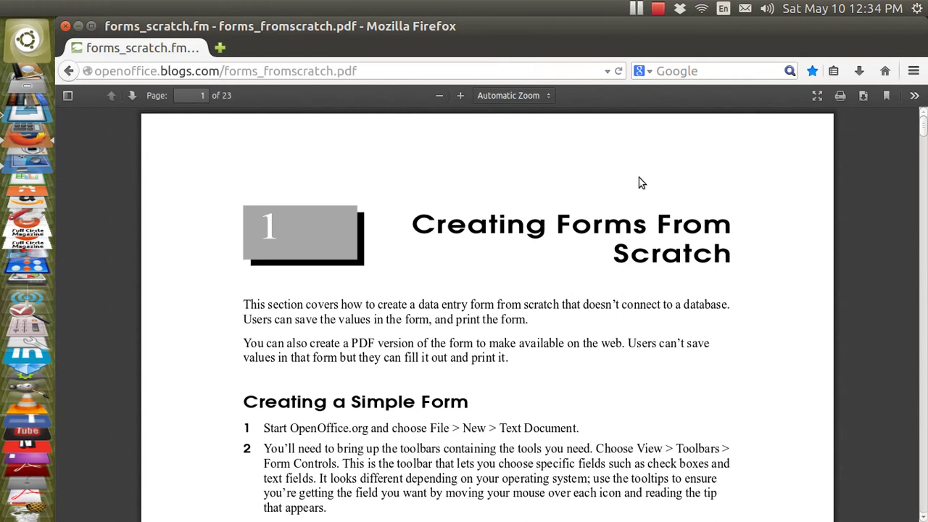
# Read through the opening instructions of the PDF guide on creating a simple form from scratch.
pyautogui.scroll(-5, 641, 183)
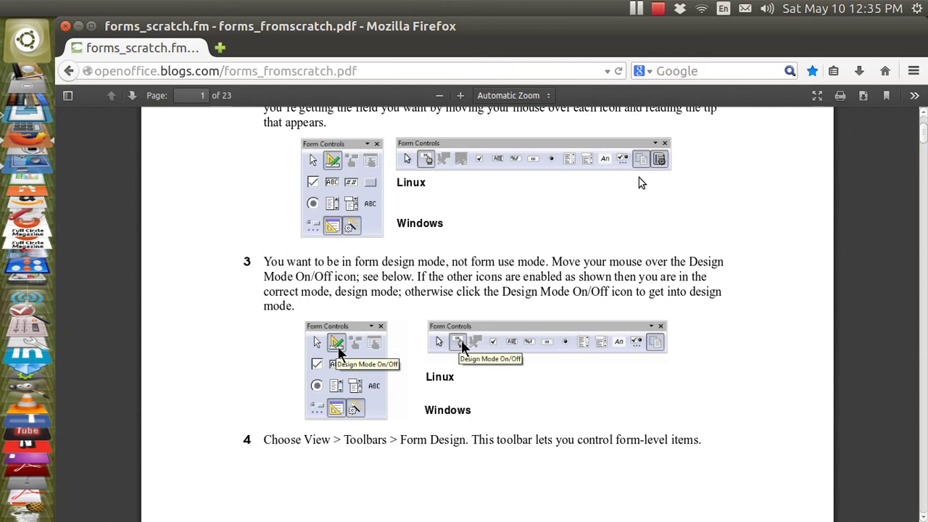
pyautogui.scroll(-5, 641, 183)
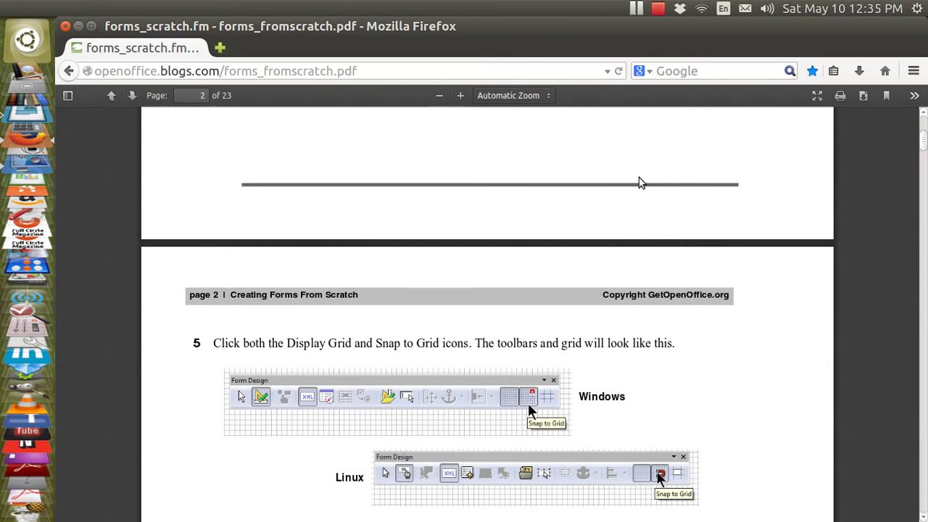
pyautogui.scroll(-5, 640, 182)
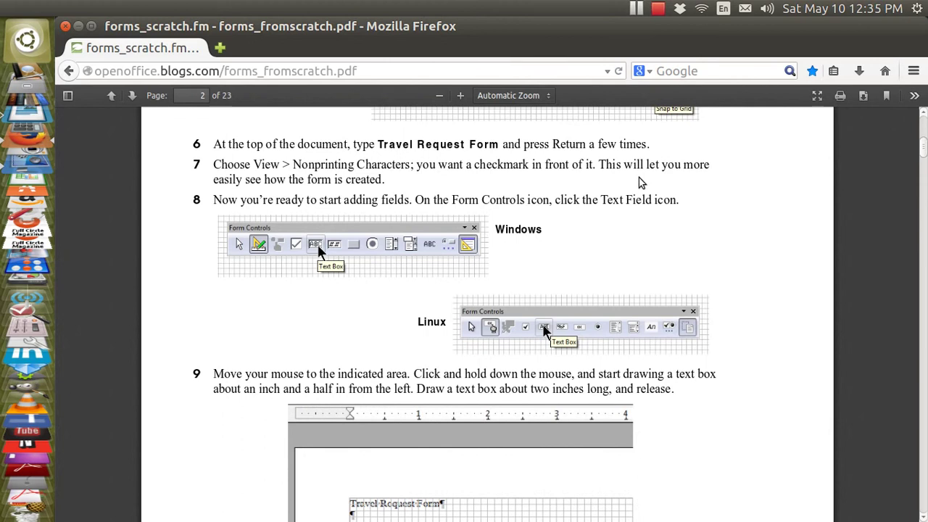
pyautogui.scroll(-5, 639, 183)
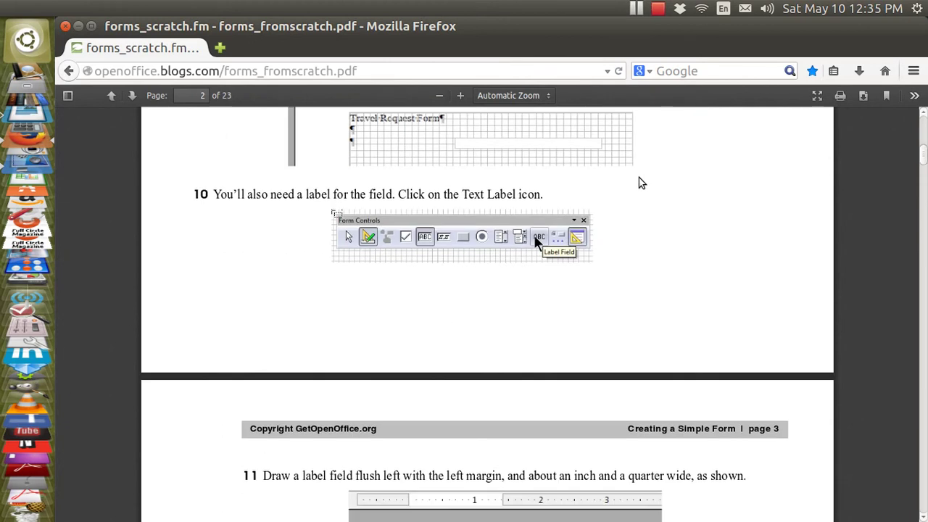
pyautogui.scroll(-5, 639, 183)
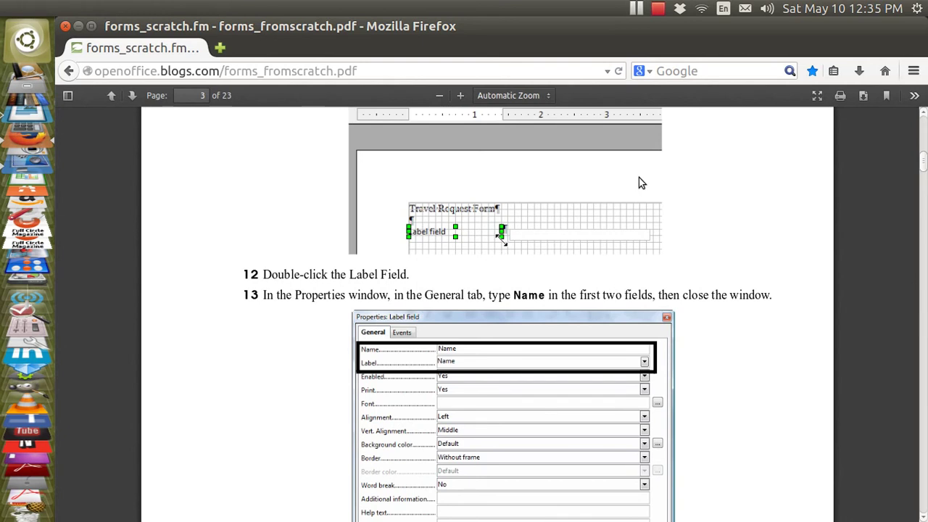
pyautogui.scroll(-5, 642, 182)
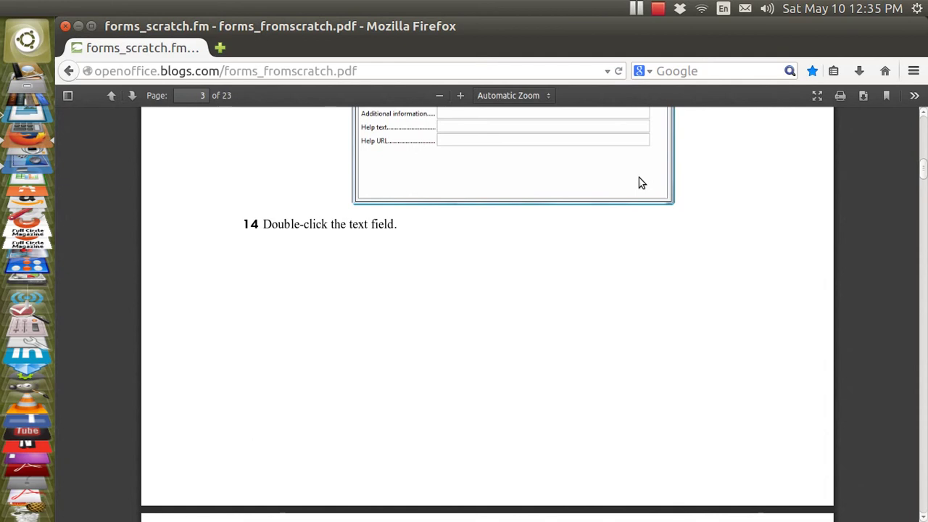
# Leave the guide and open DAYS OFF FORM.odt from the desktop in LibreOffice Writer.
pyautogui.click(78, 26)
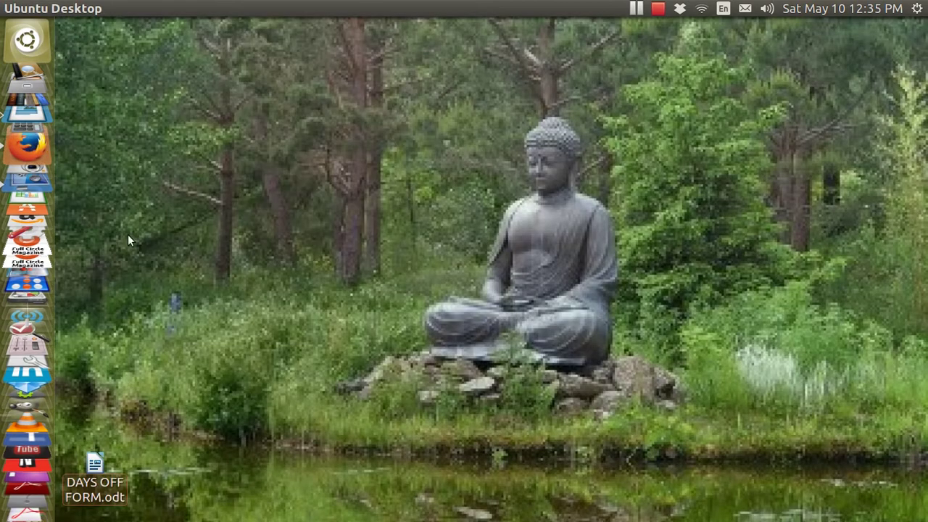
pyautogui.click(95, 475)
pyautogui.doubleClick(96, 474)
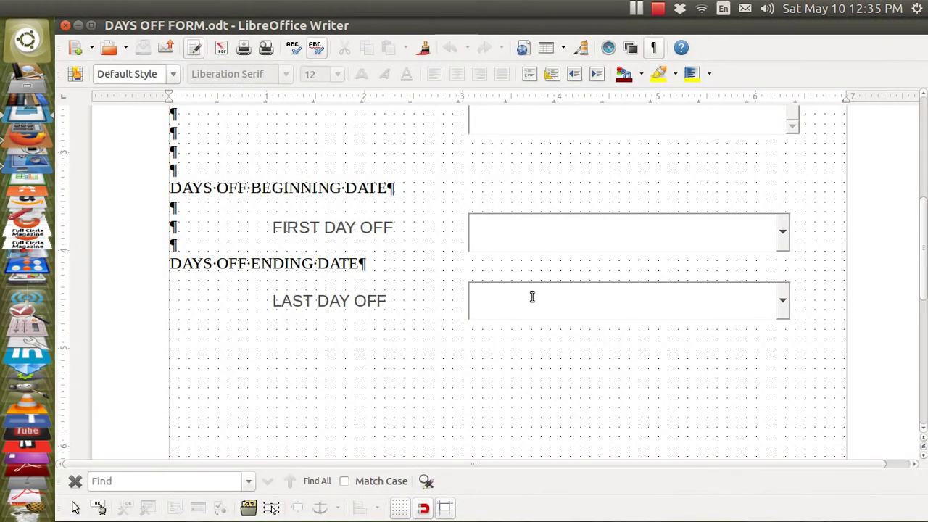
# Review the travel request form's fields from top to bottom and check the First Day Off date drop-down.
pyautogui.click(925, 125)
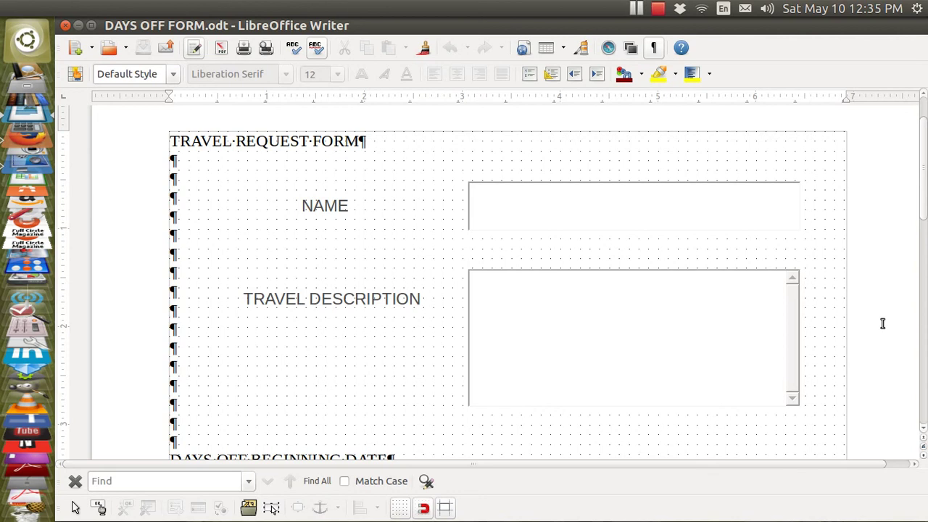
pyautogui.click(924, 333)
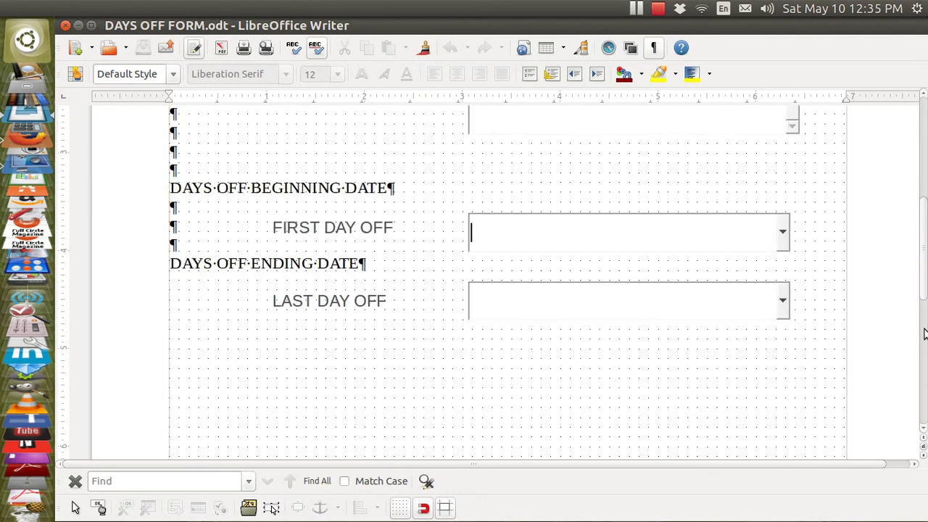
pyautogui.click(760, 239)
pyautogui.click(782, 233)
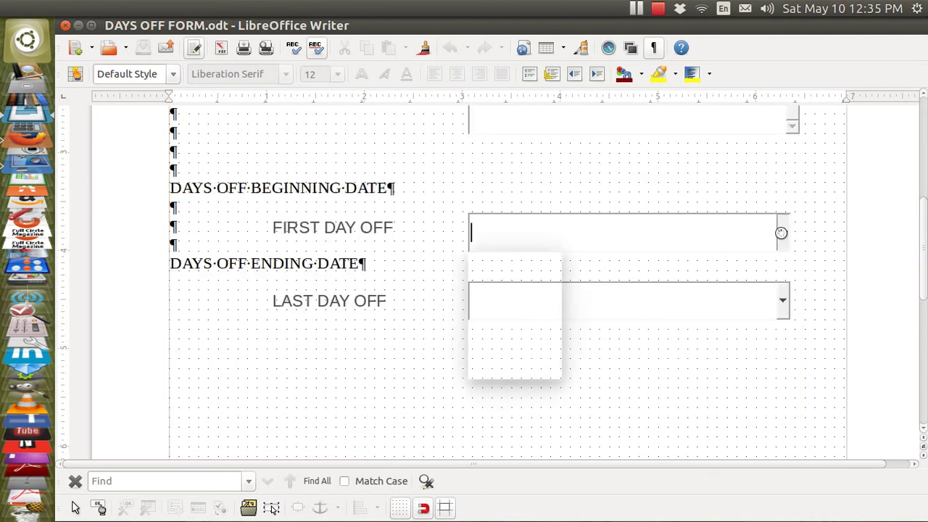
pyautogui.click(723, 178)
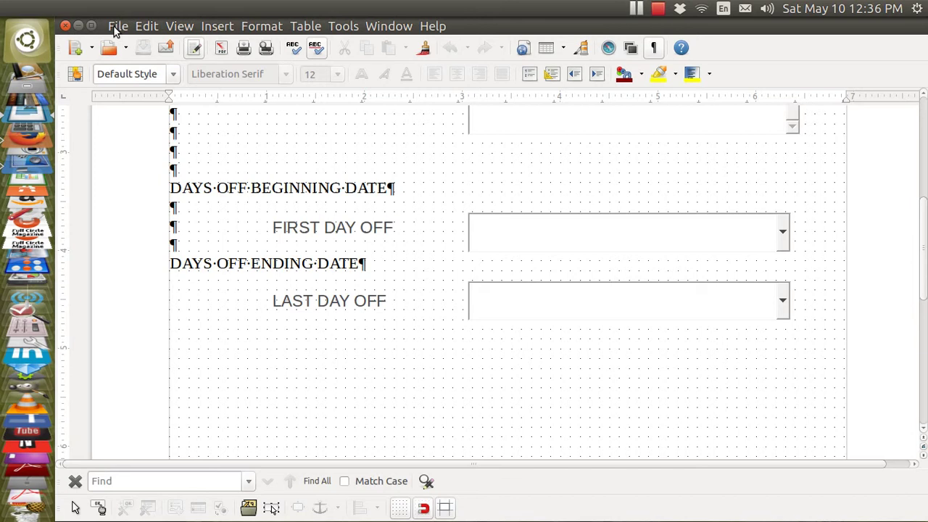
# Export the form to the Desktop as a PDF named DAYS OFF FORM, with Create PDF form enabled and FDF submit format.
pyautogui.click(116, 26)
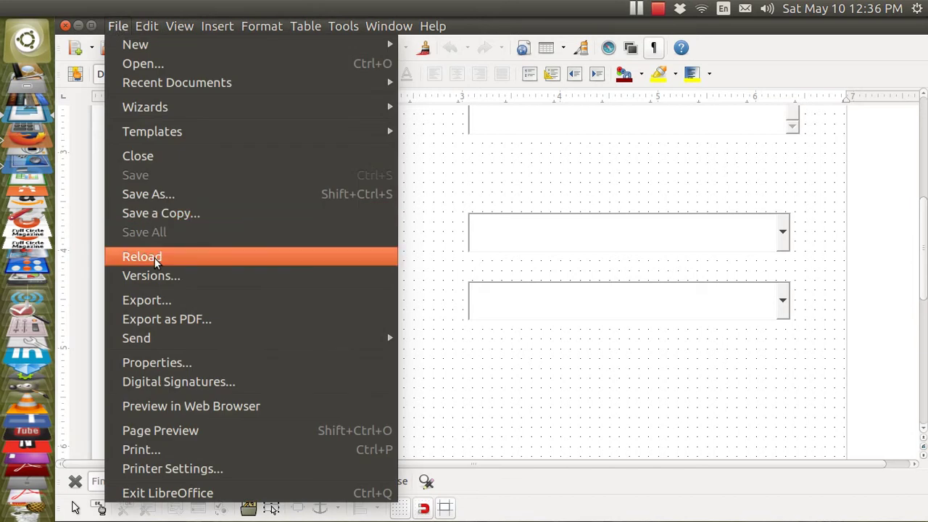
pyautogui.click(174, 319)
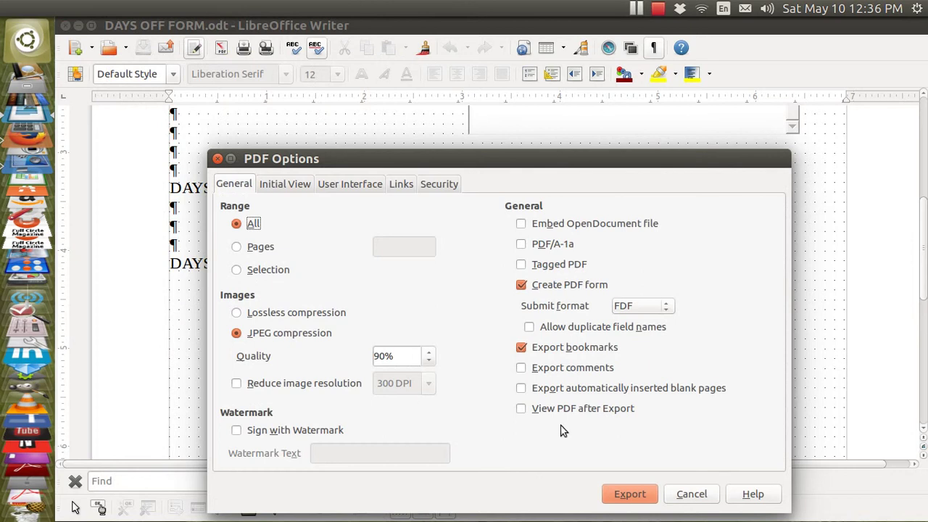
pyautogui.click(629, 494)
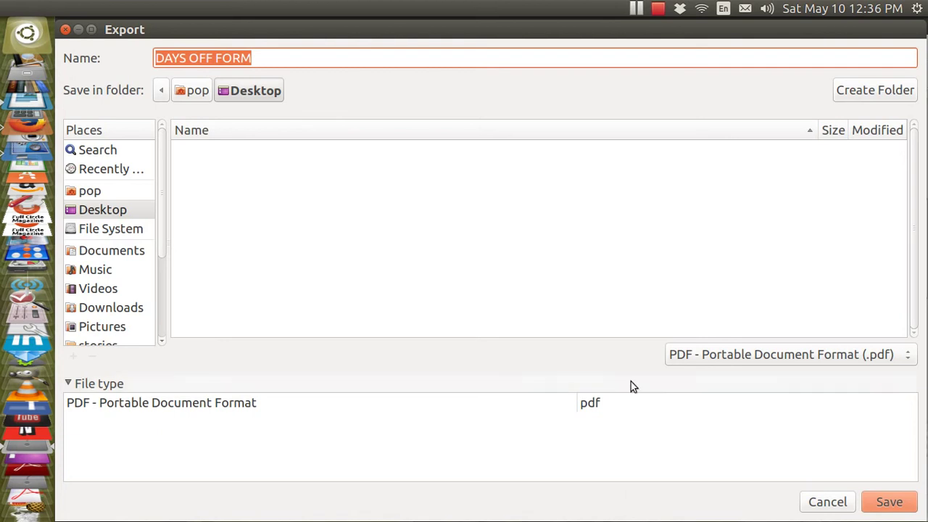
pyautogui.click(884, 503)
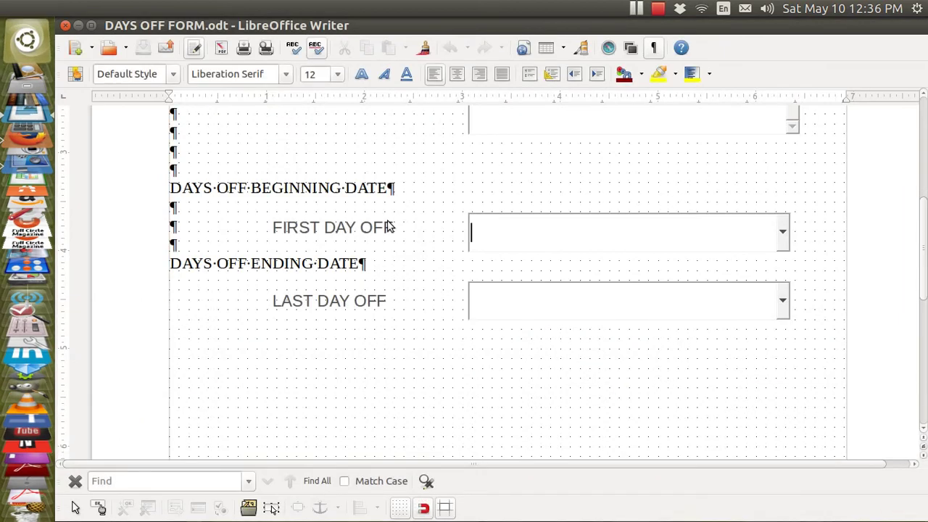
# Return to the desktop and open DAYS OFF FORM.pdf with Document Viewer.
pyautogui.click(79, 25)
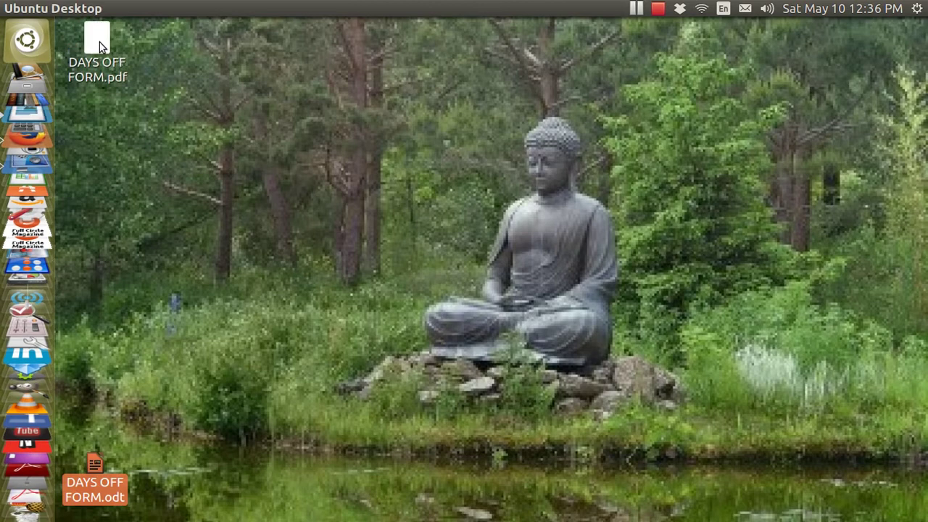
pyautogui.rightClick(99, 43)
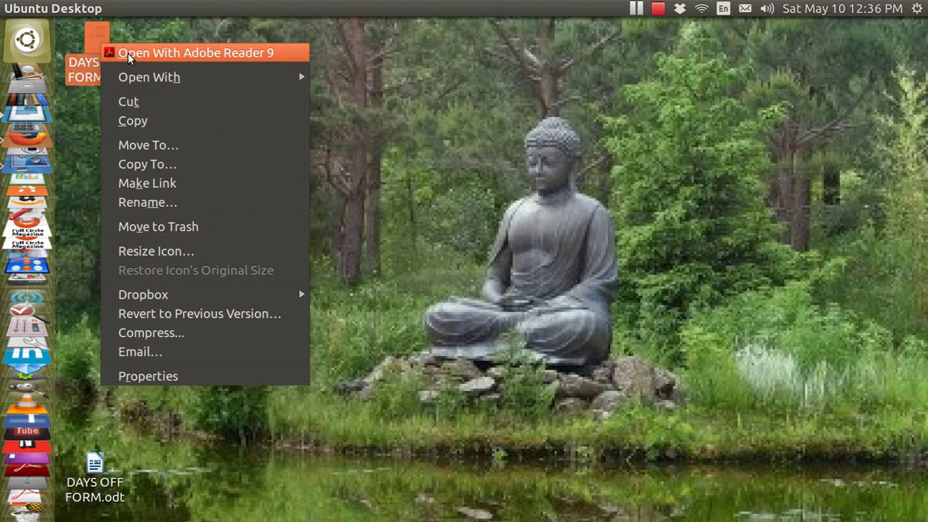
pyautogui.moveTo(143, 78)
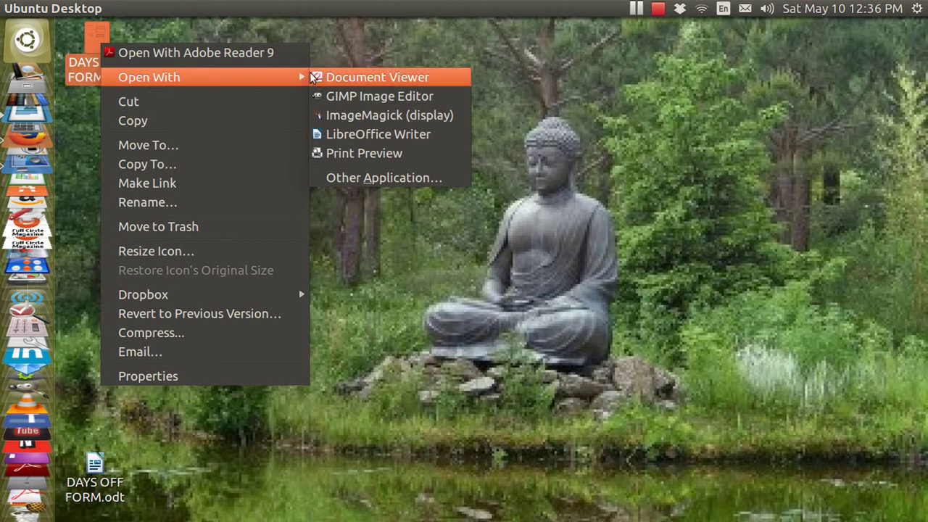
pyautogui.click(345, 75)
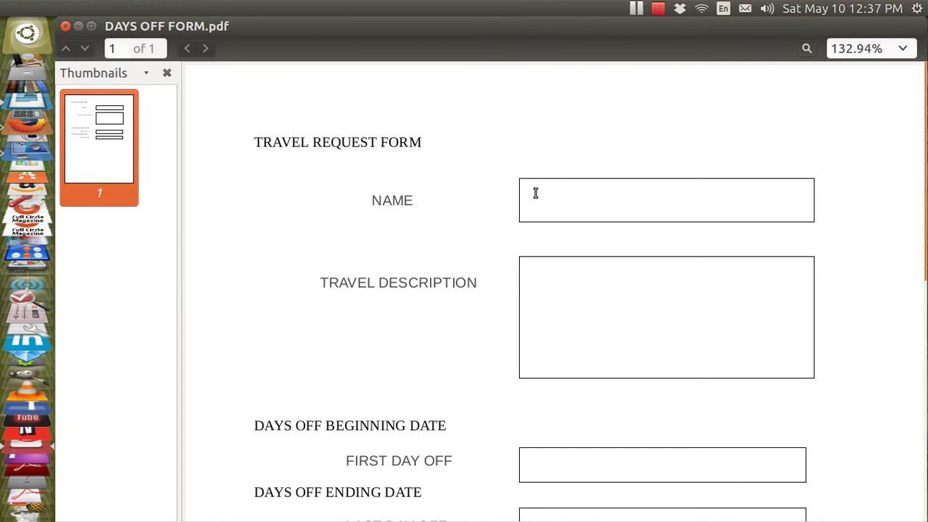
# Fill in the form's name field, enter "Dallas" as the travel description and "date" as the first day off.
pyautogui.click(535, 200)
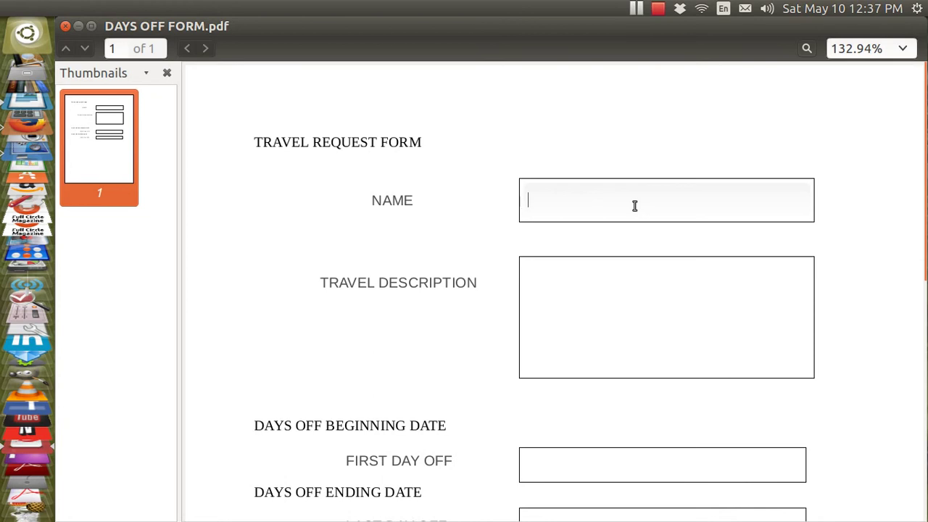
pyautogui.write('pop')
pyautogui.click(559, 269)
pyautogui.write('Dallas')
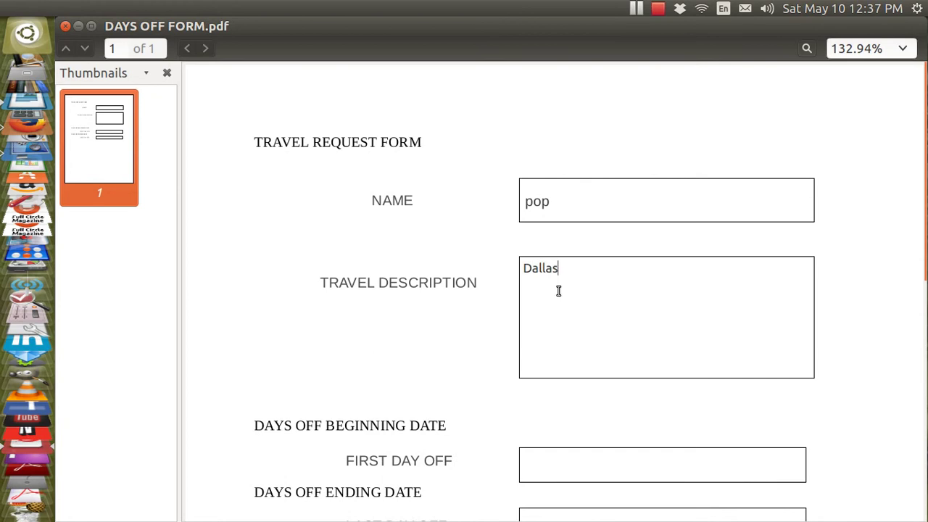
pyautogui.click(540, 461)
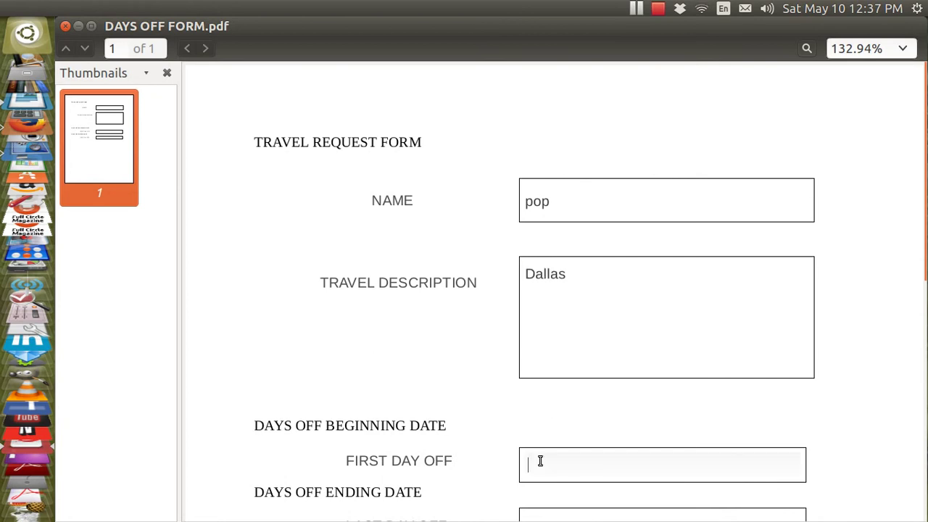
pyautogui.write('date')
# Save a copy of the filled form over the existing DAYS OFF FORM.pdf on the Desktop and close the document.
pyautogui.moveTo(125, 27)
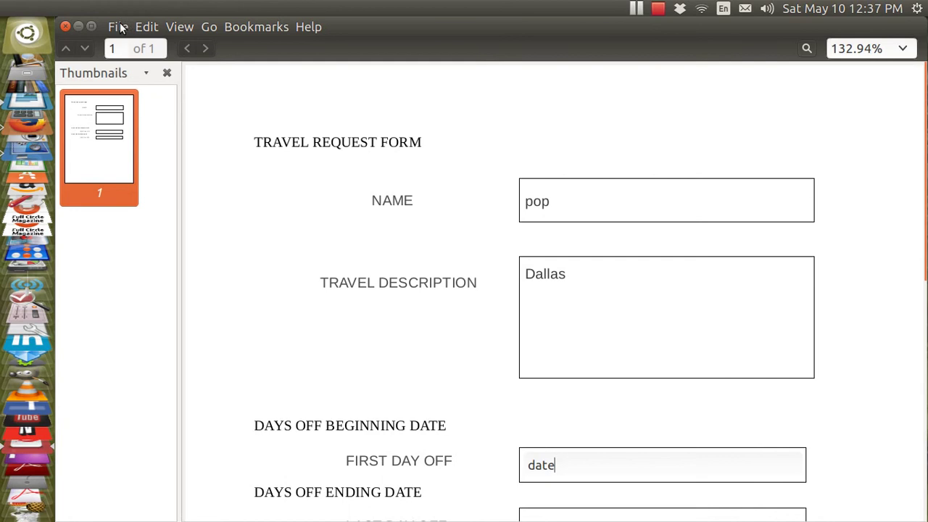
pyautogui.click(118, 27)
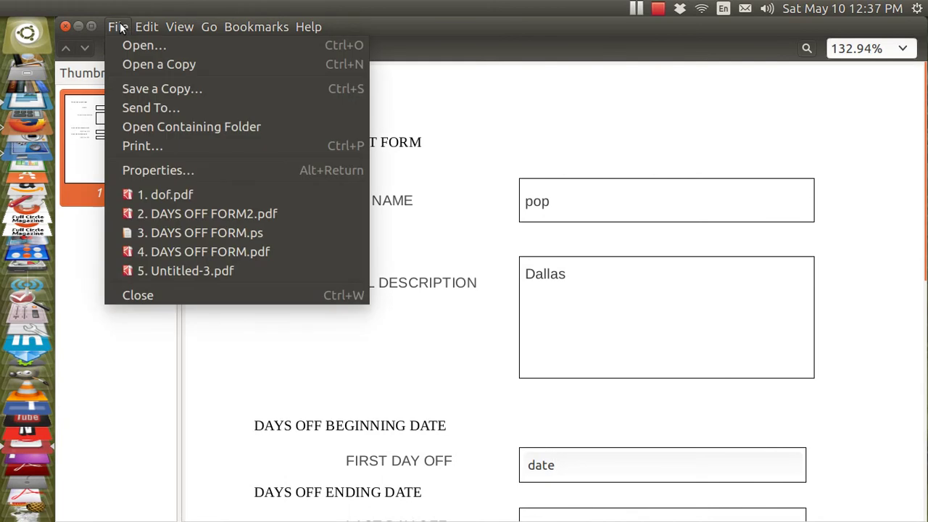
pyautogui.click(145, 88)
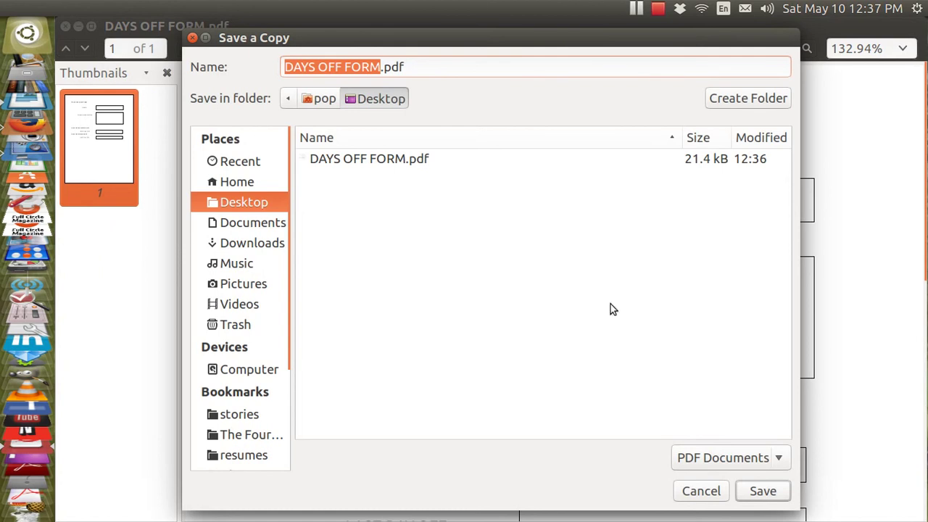
pyautogui.click(761, 491)
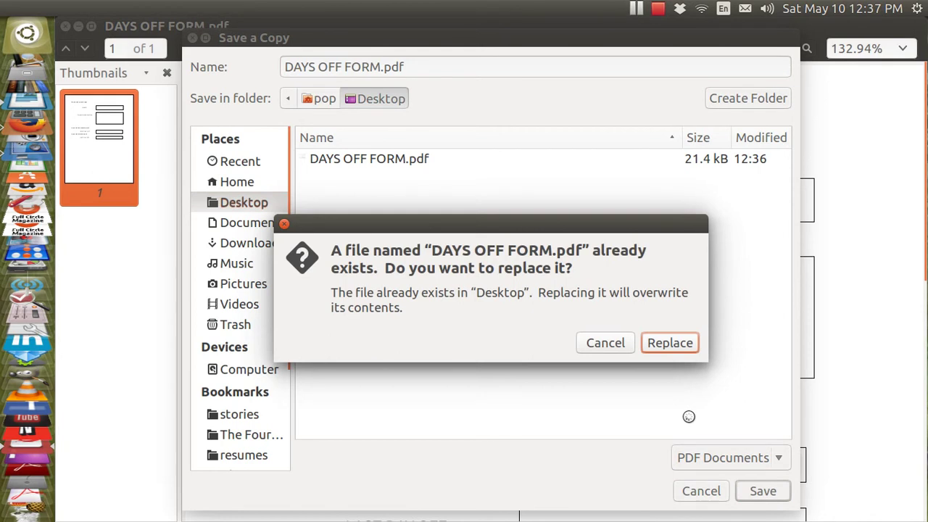
pyautogui.click(668, 343)
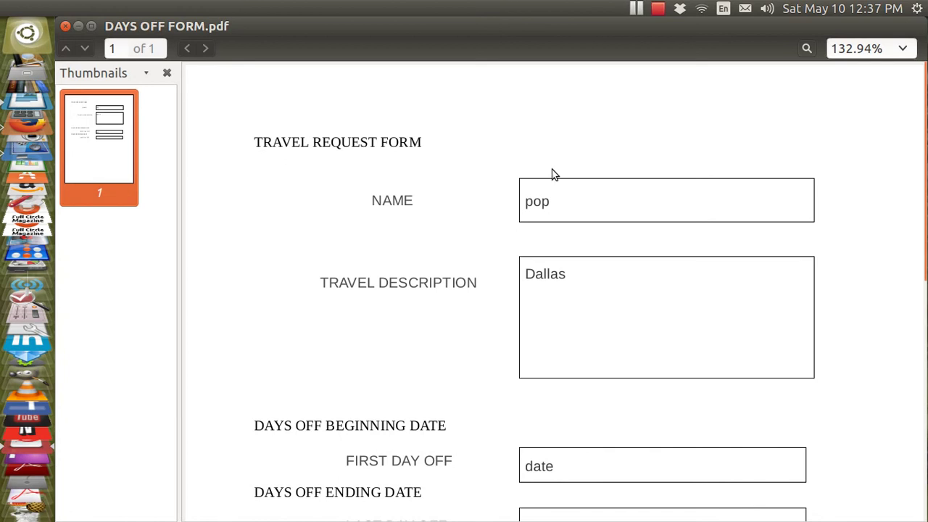
pyautogui.click(65, 27)
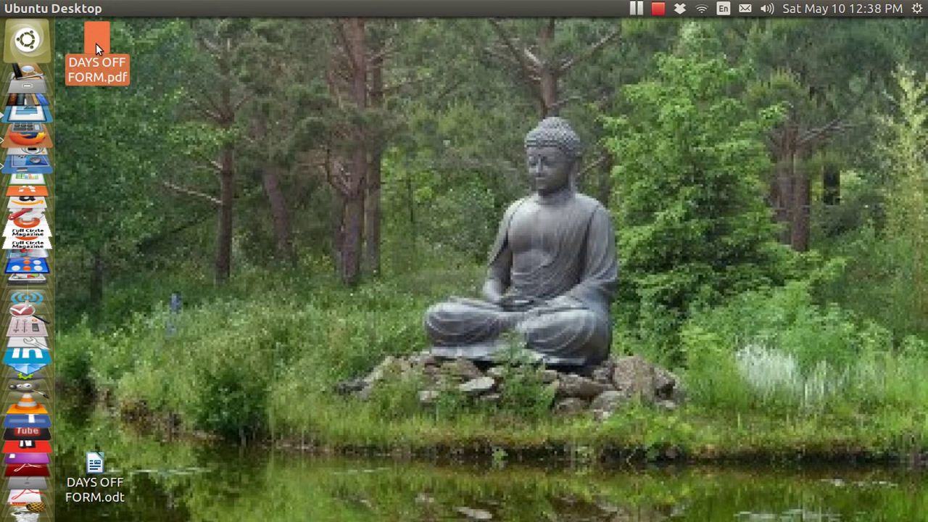
# Reopen the saved DAYS OFF FORM.pdf from the desktop in Document Viewer.
pyautogui.rightClick(96, 43)
pyautogui.moveTo(128, 82)
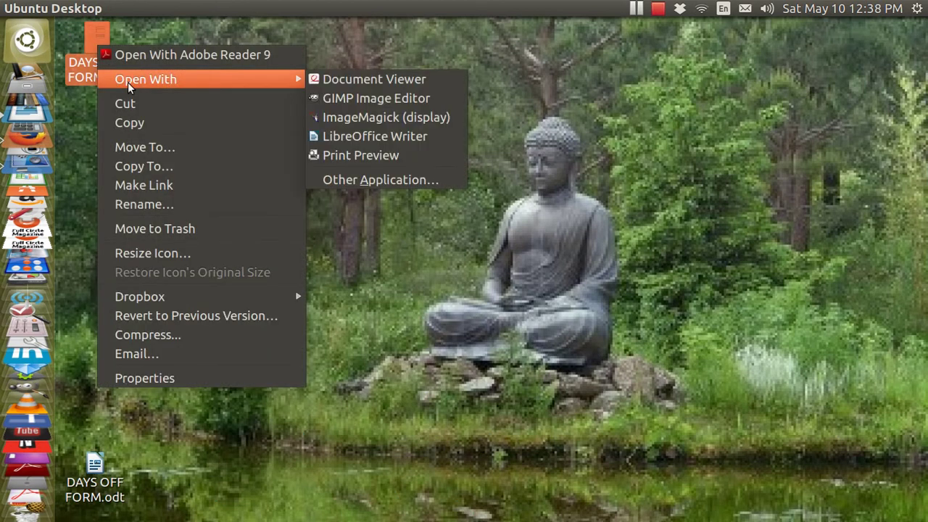
pyautogui.click(341, 80)
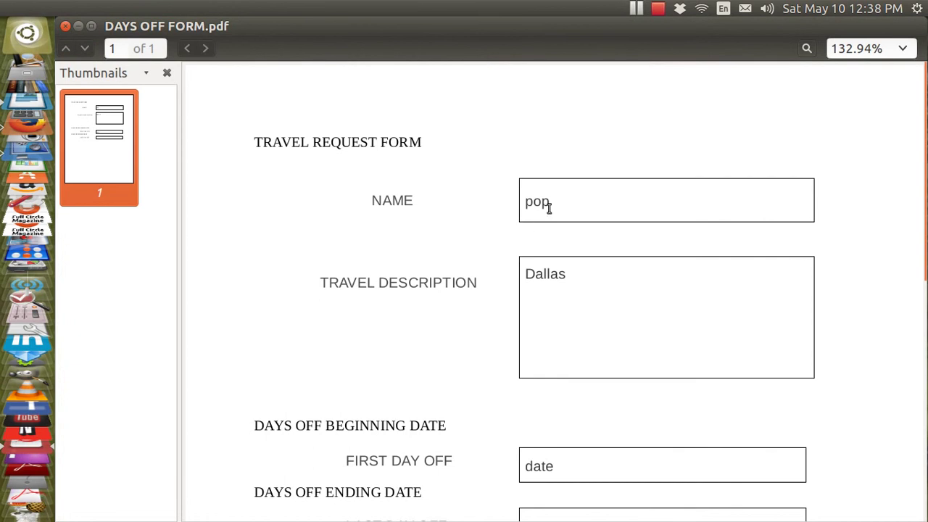
# Replace the form's name entry with "you" and the travel description with "city".
pyautogui.click(550, 203)
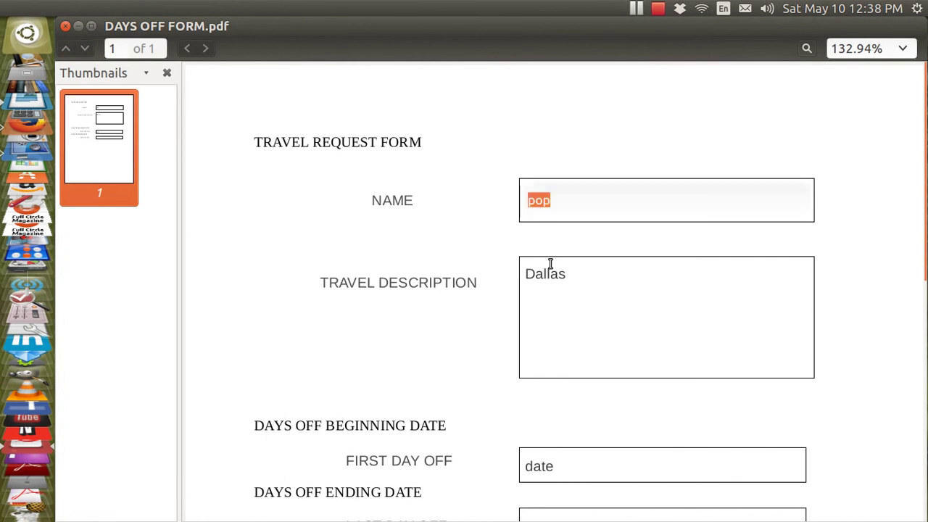
pyautogui.write('you')
pyautogui.click(554, 282)
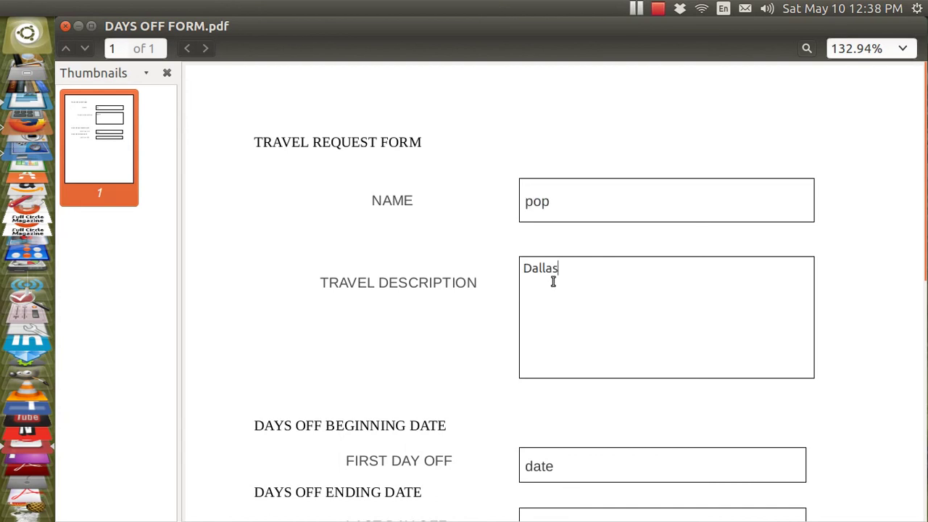
pyautogui.write('city')
pyautogui.press('BackSpace')
pyautogui.press('BackSpace')
pyautogui.press('BackSpace')
pyautogui.press('BackSpace')
pyautogui.press('BackSpace')
pyautogui.press('BackSpace')
pyautogui.press('BackSpace')
pyautogui.press('BackSpace')
pyautogui.press('BackSpace')
pyautogui.press('BackSpace')
pyautogui.write('city')
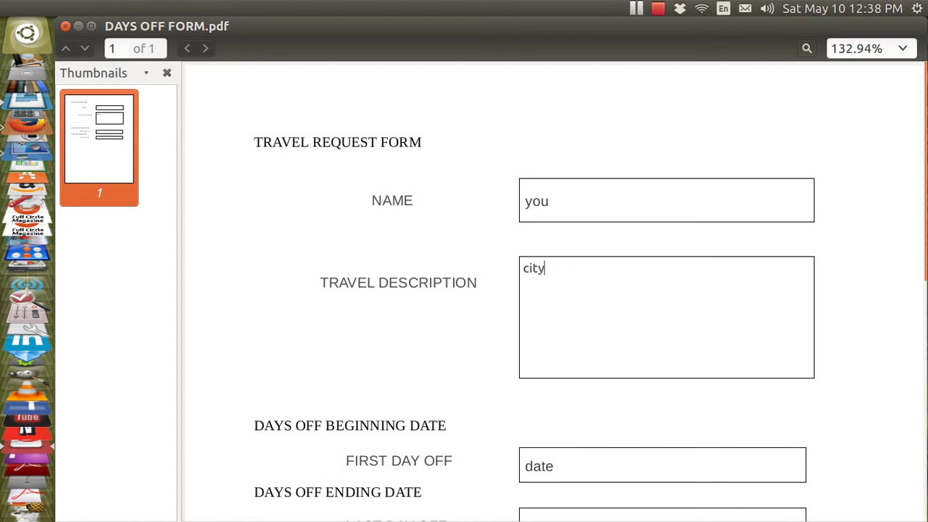
pyautogui.click(385, 195)
# Close the edited form without saving and open DAYS OFF FORM.pdf from the desktop in a maximized Adobe Reader 9 window.
pyautogui.click(65, 26)
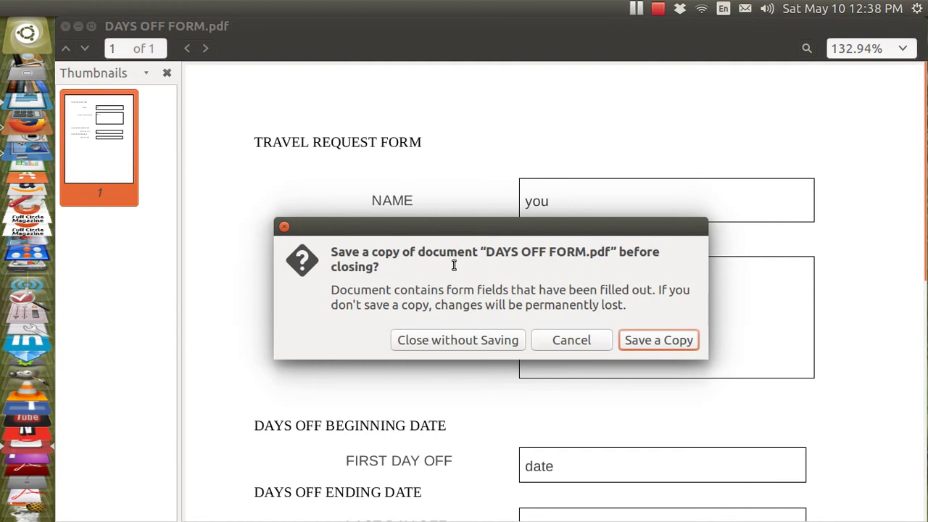
pyautogui.click(484, 343)
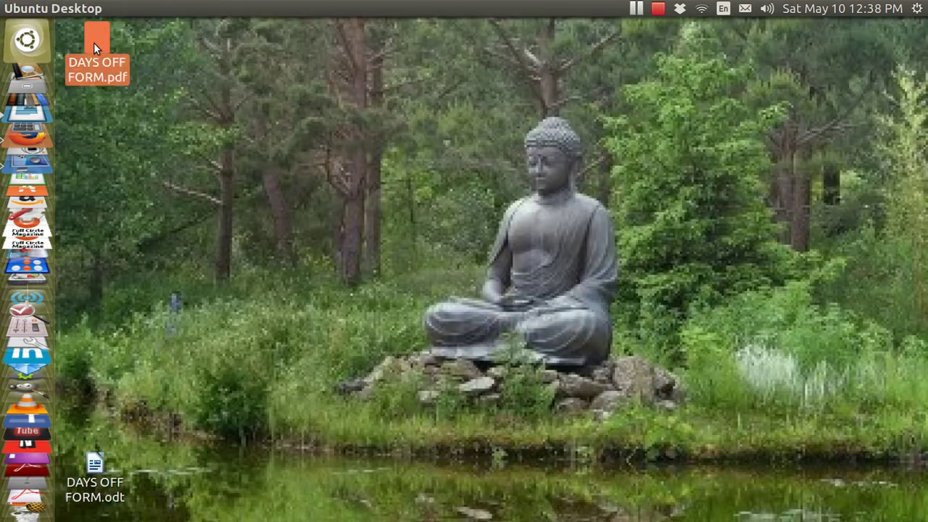
pyautogui.rightClick(93, 43)
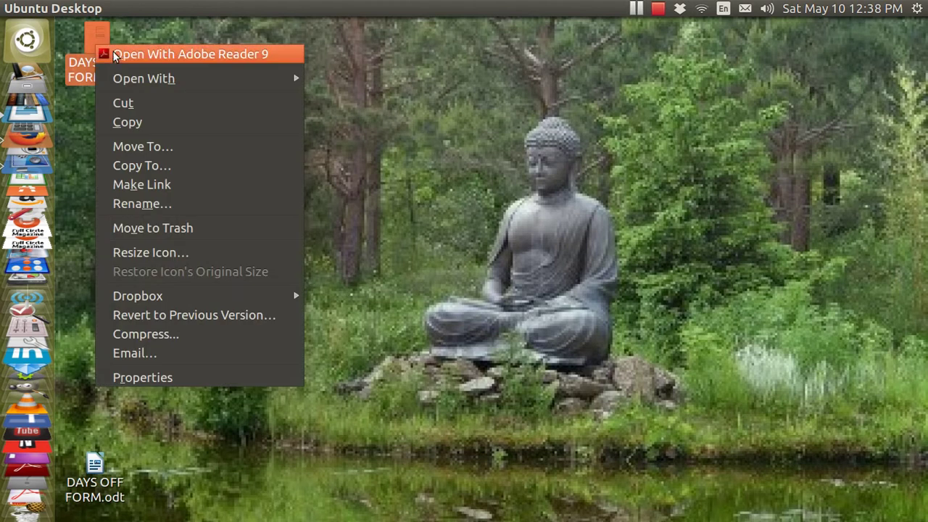
pyautogui.click(118, 57)
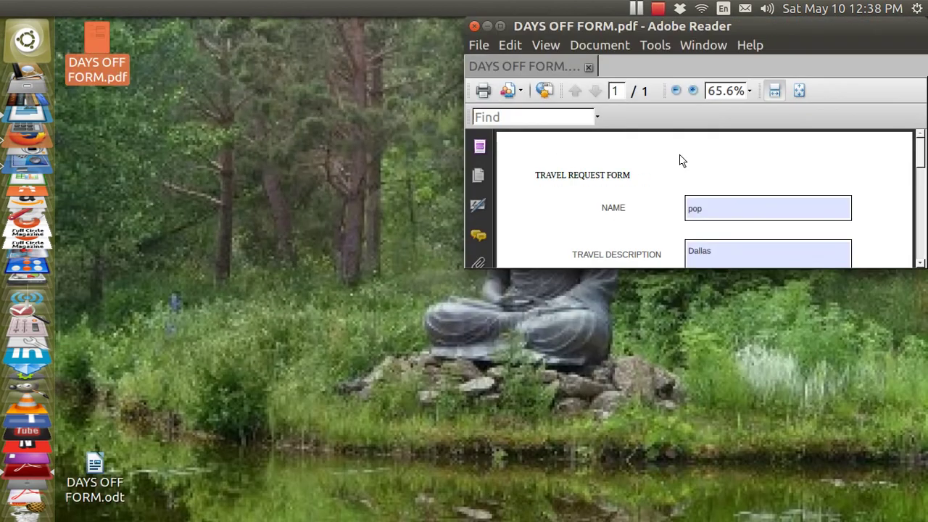
pyautogui.press('ctrl+super+Up')
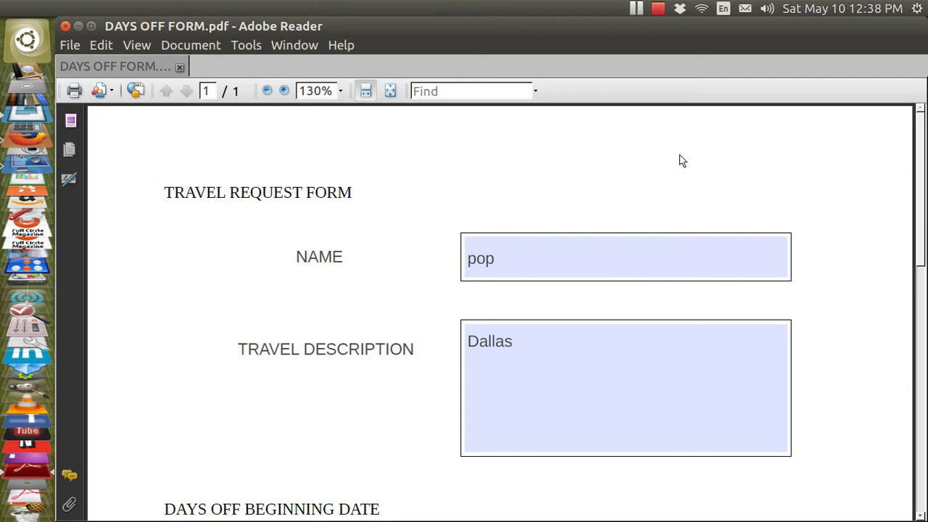
# Check the form's name field and the document message about filling out and saving the form, and close Adobe Reader.
pyautogui.click(525, 254)
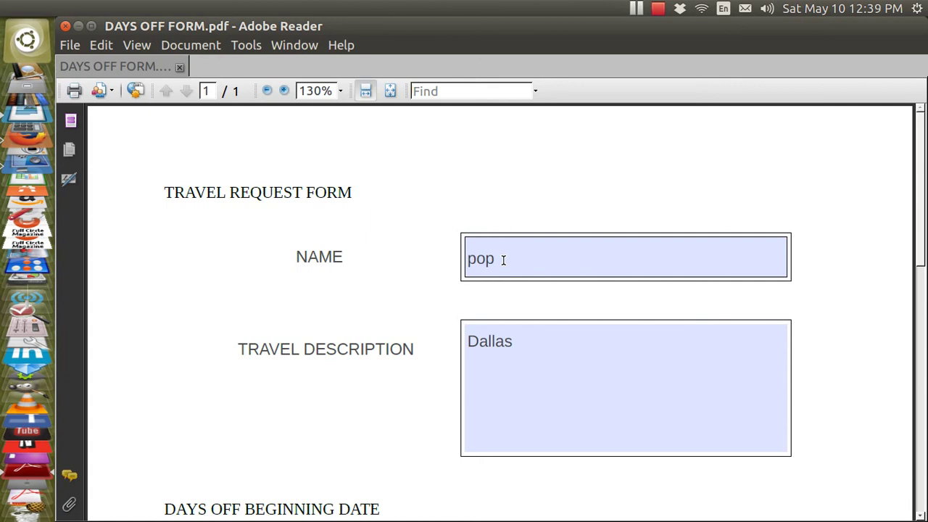
pyautogui.click(70, 122)
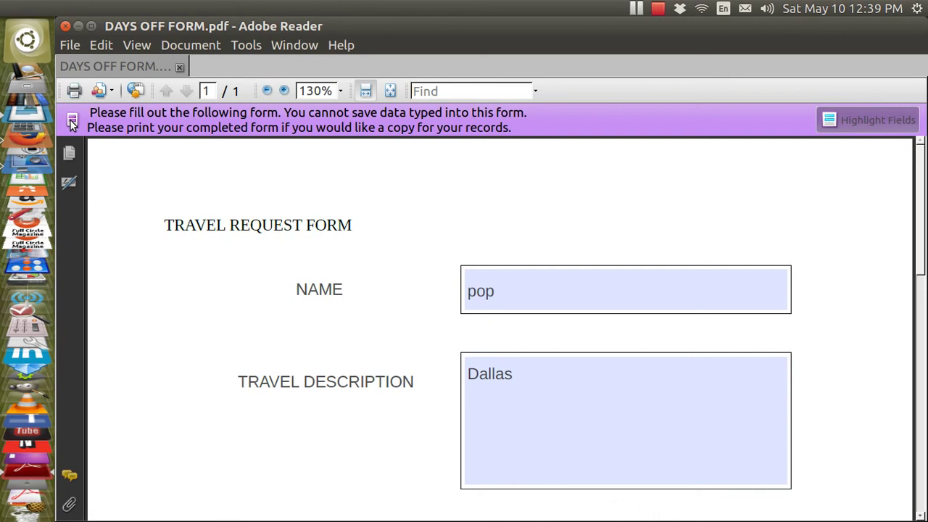
pyautogui.click(64, 27)
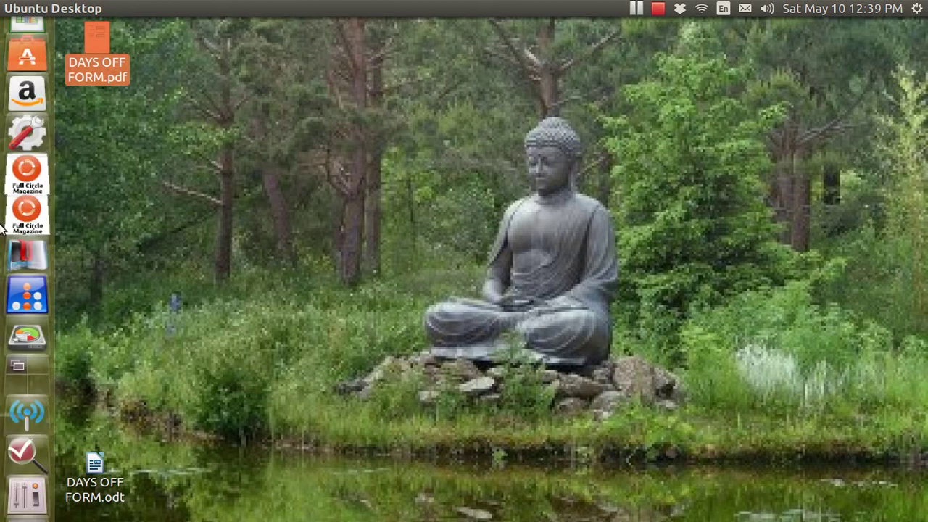
pyautogui.scroll(-5, 27, 268)
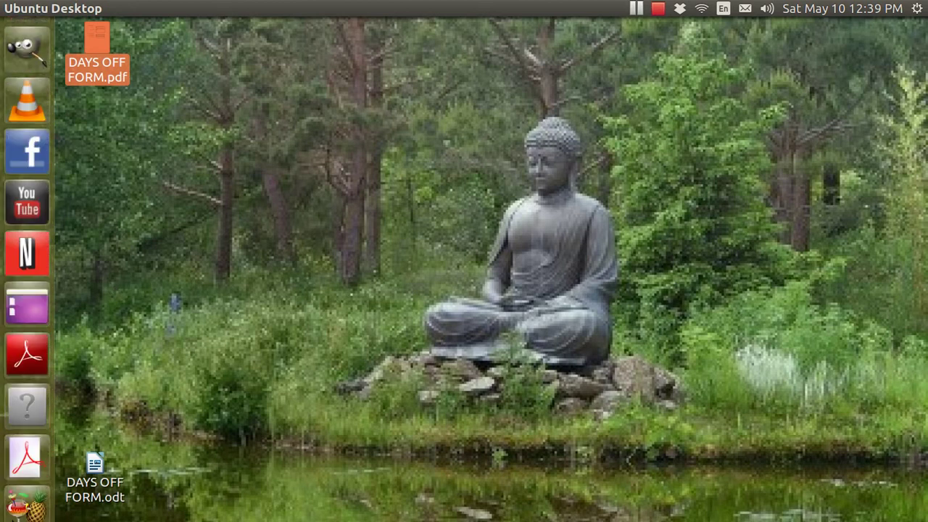
pyautogui.scroll(-5, 26, 269)
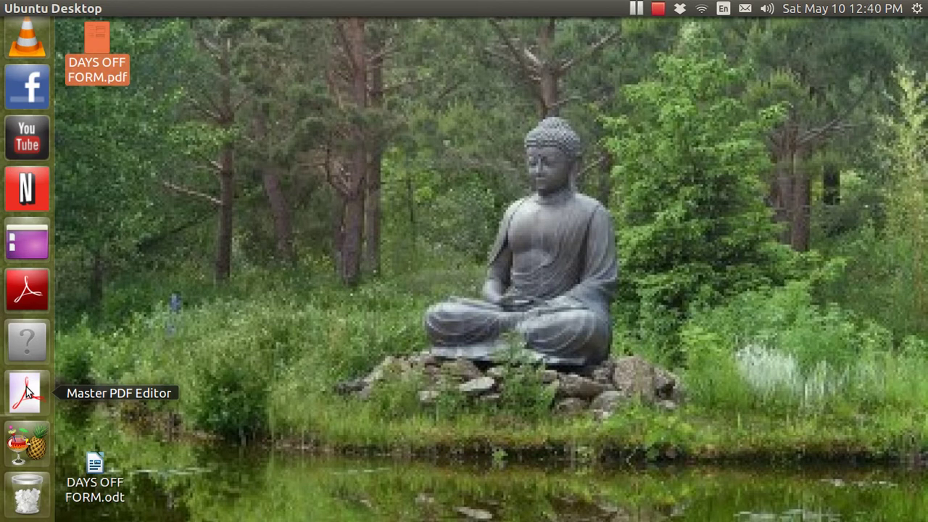
pyautogui.click(26, 289)
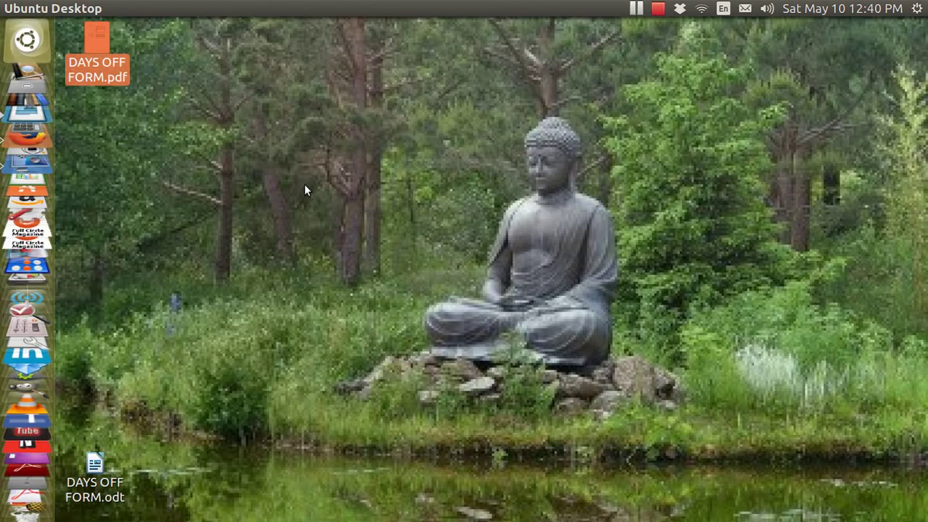